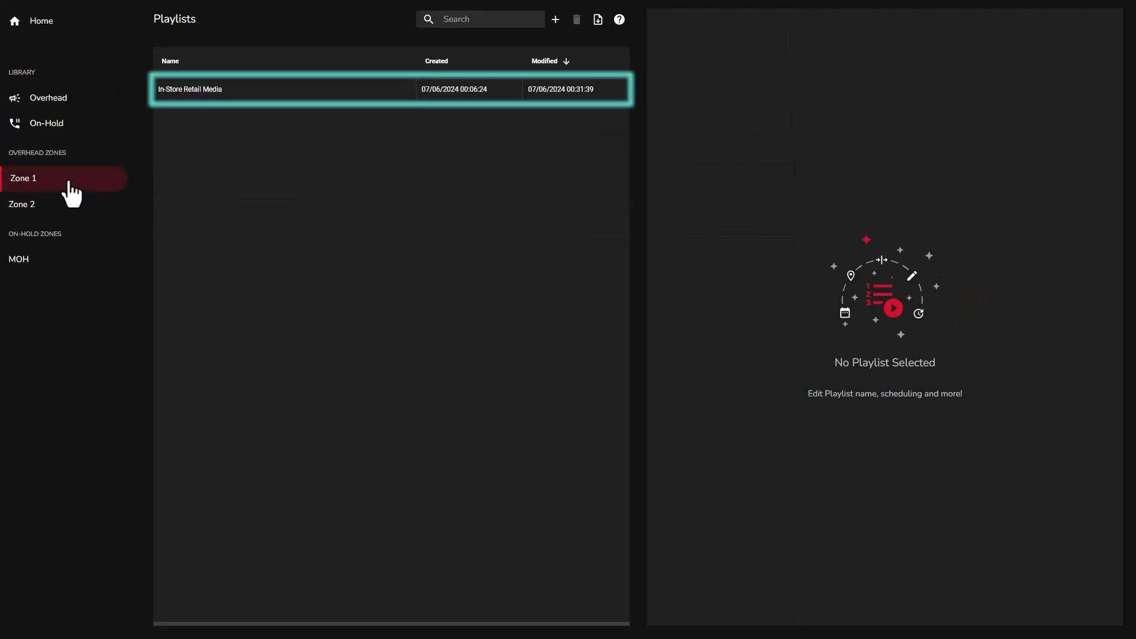
- Open and save Zone 1's In-Store Retail Media playlist, and move its last Summer Specials.mp3 message to second place
click(273, 93)
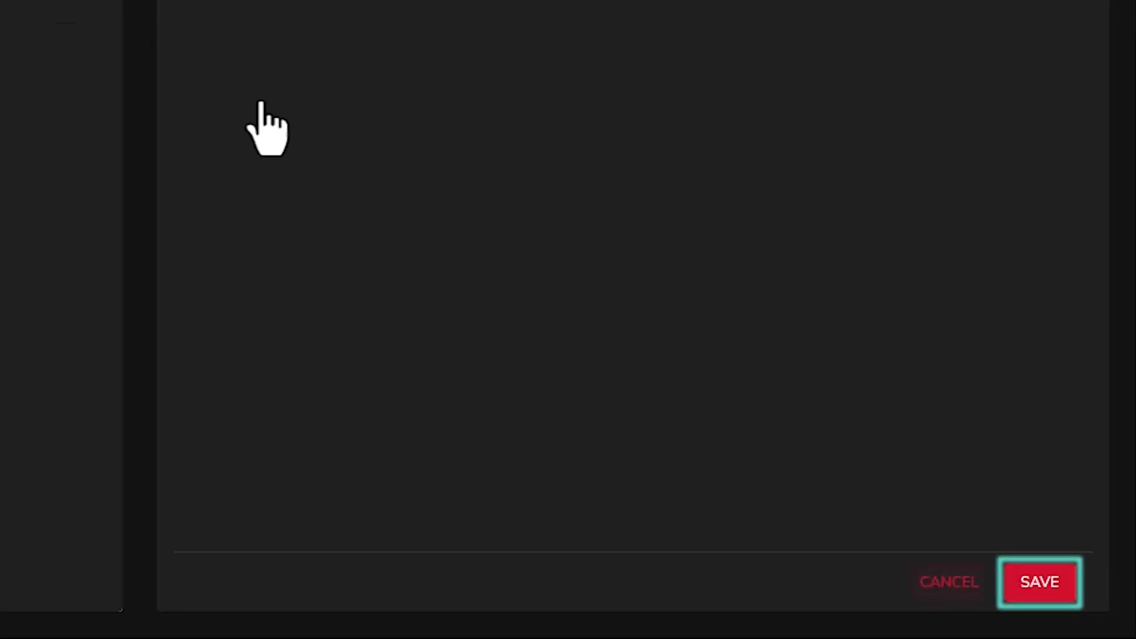
click(1011, 594)
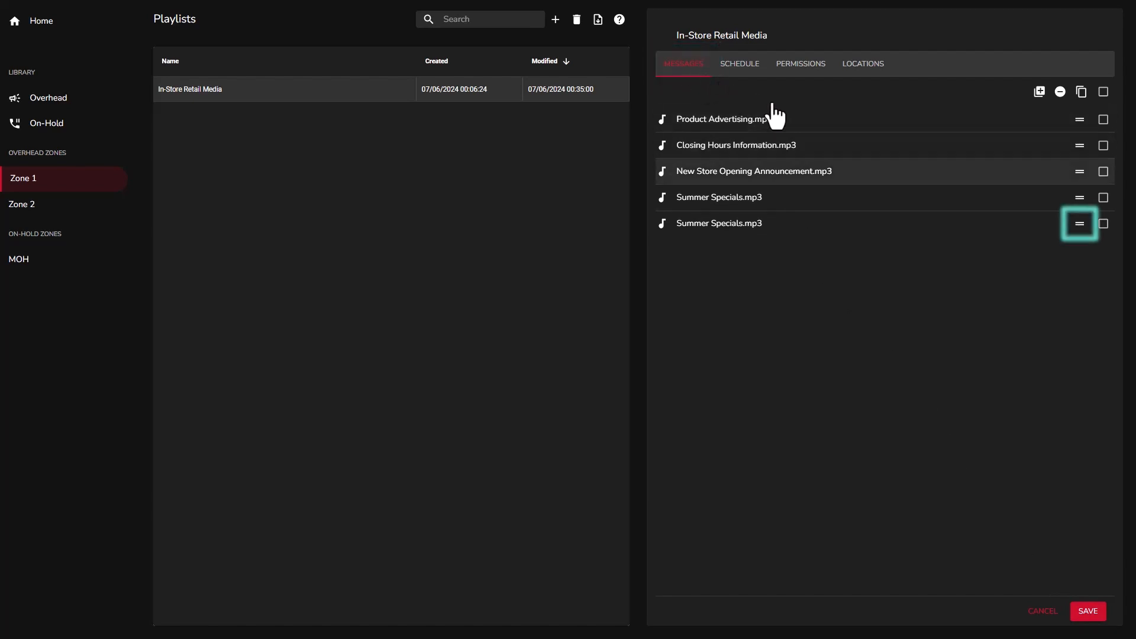
drag(1080, 227, 1076, 156)
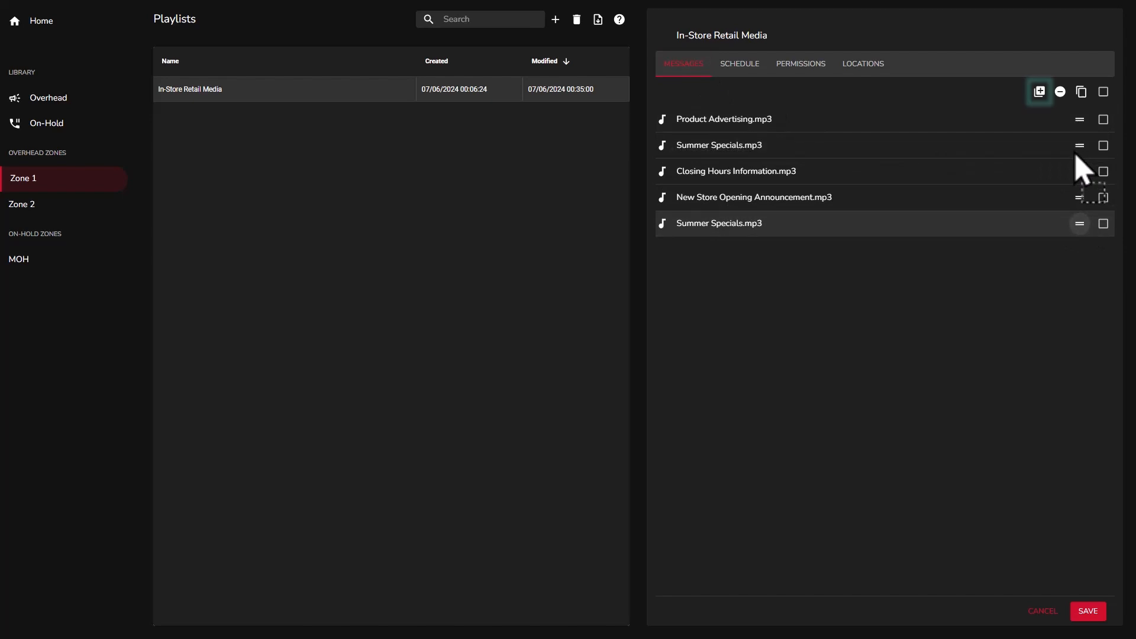
- Add New Product Highlight.mp3 twice to the playlist from the Overhead library
click(1038, 93)
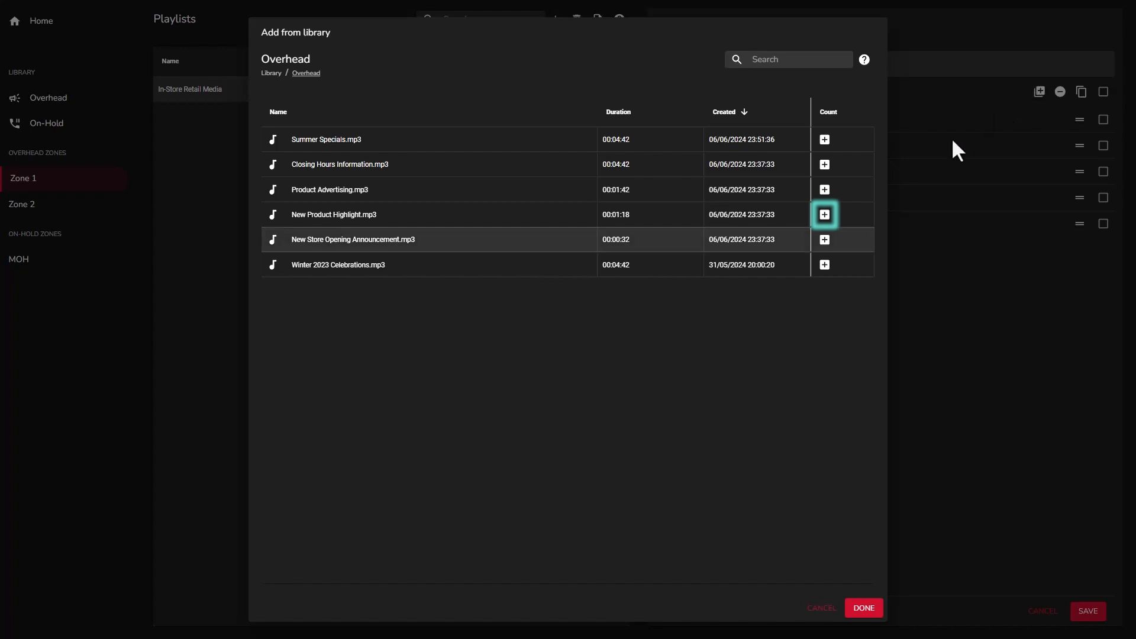
click(825, 215)
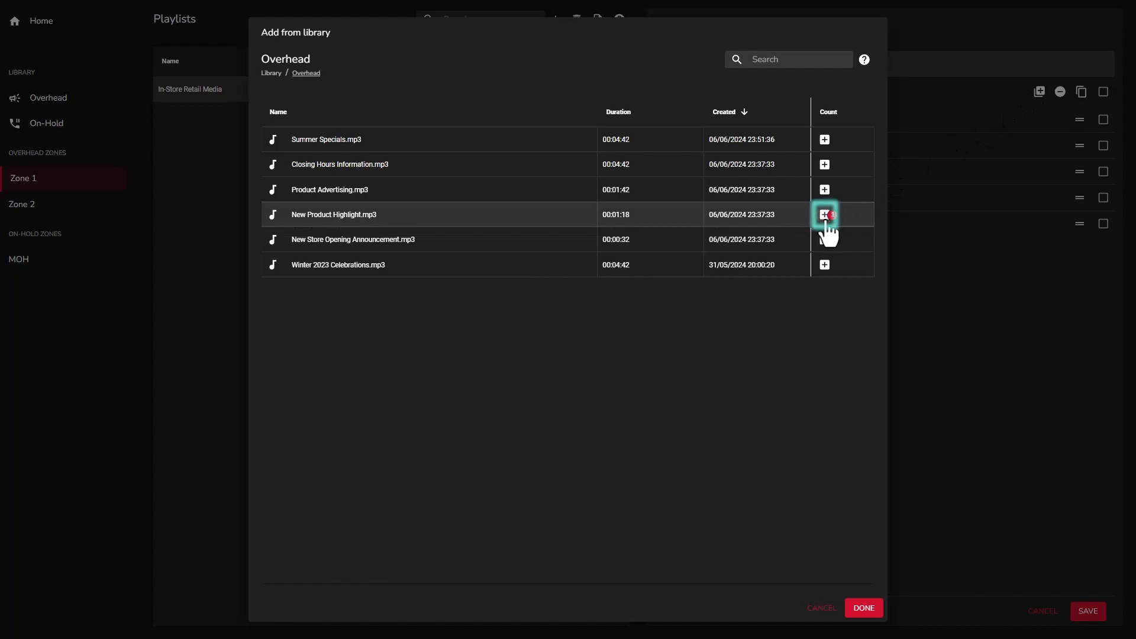
click(824, 214)
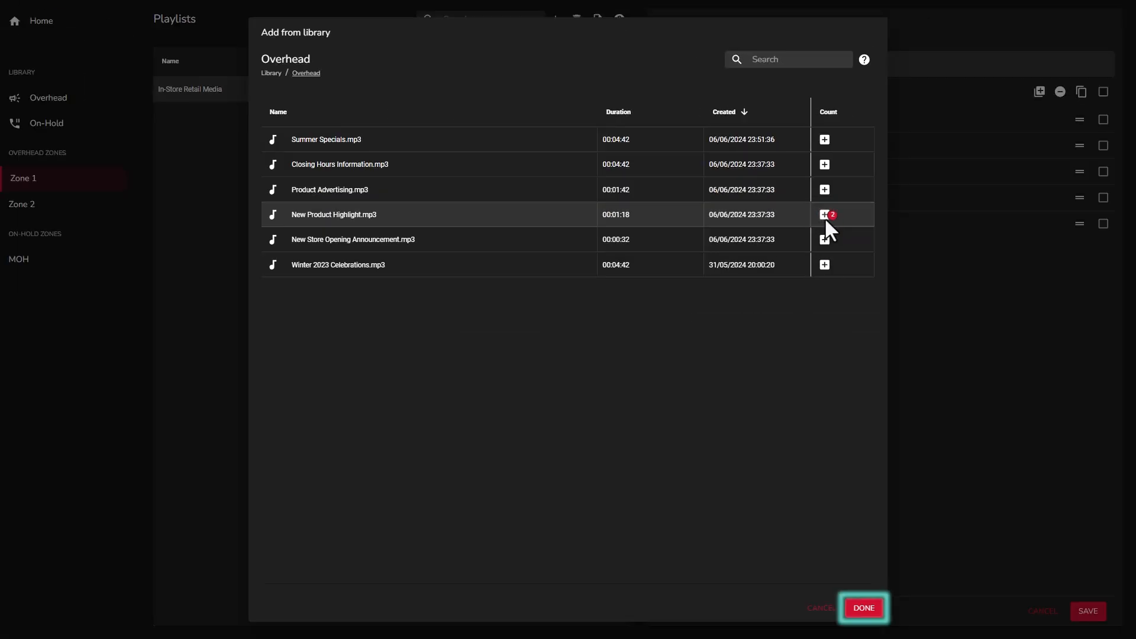
click(864, 607)
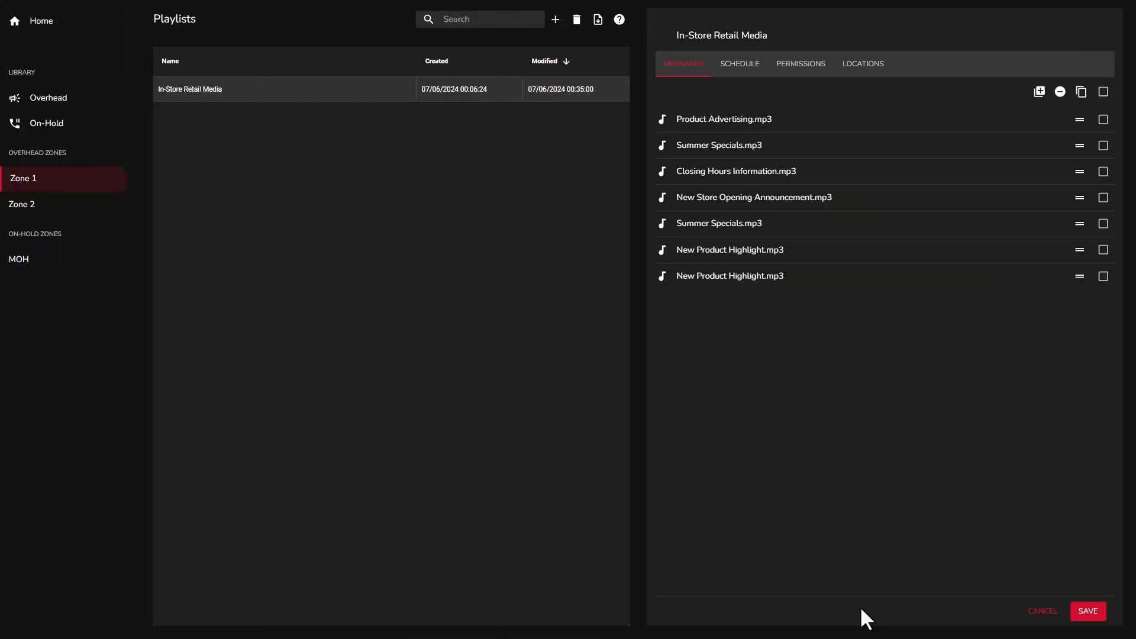
- Remove New Store Opening Announcement.mp3 from the playlist and duplicate Product Advertising.mp3
click(1103, 199)
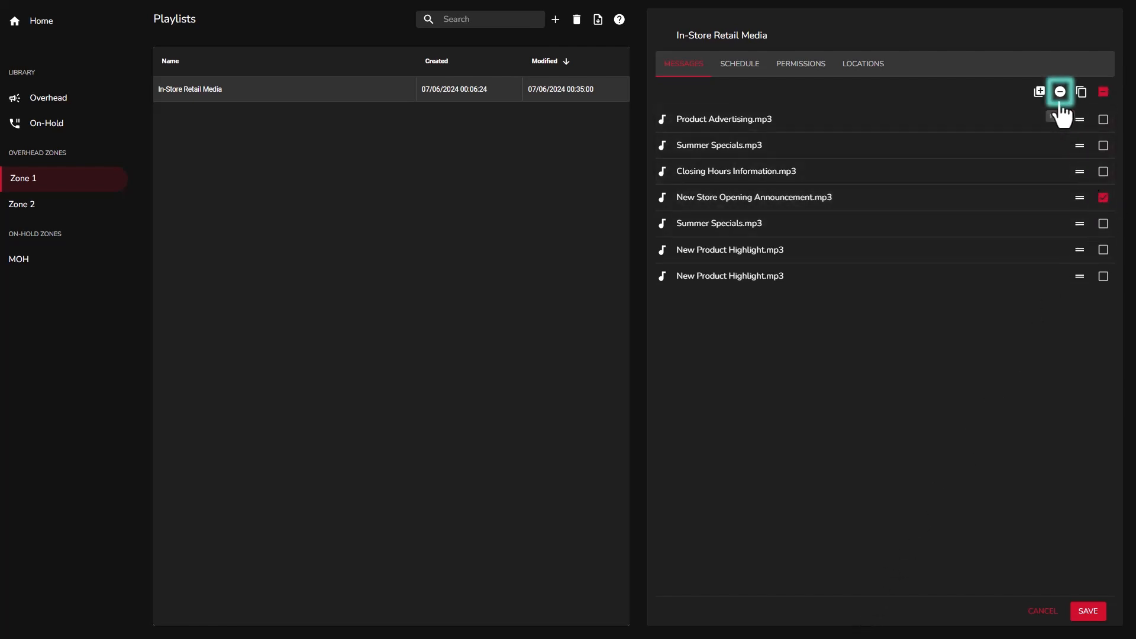
click(1060, 93)
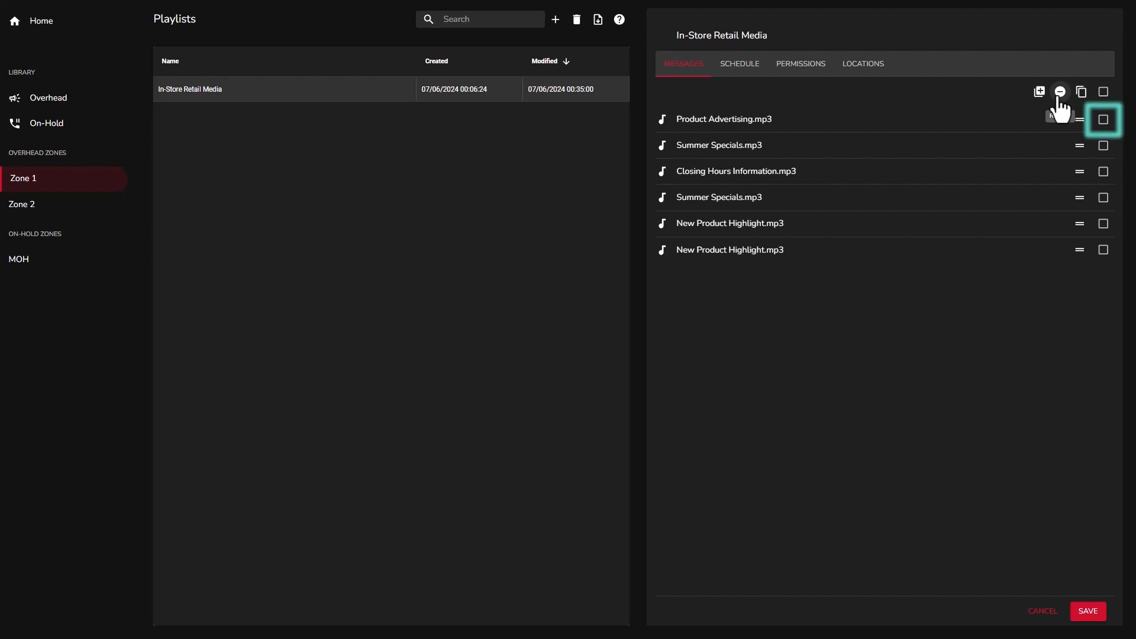
click(1103, 122)
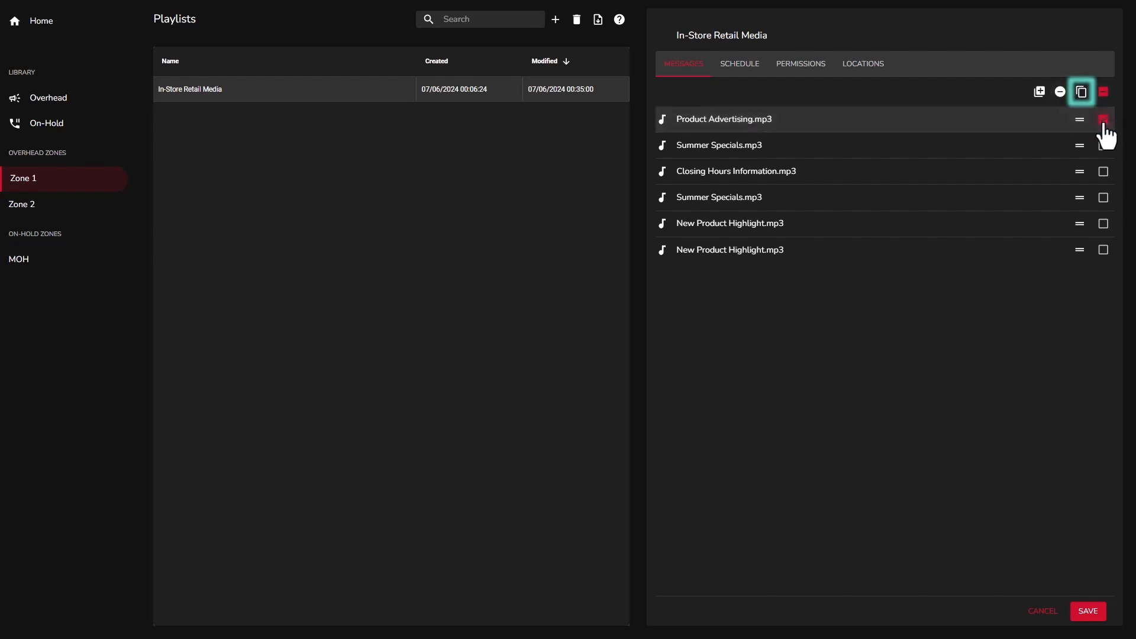
click(1082, 93)
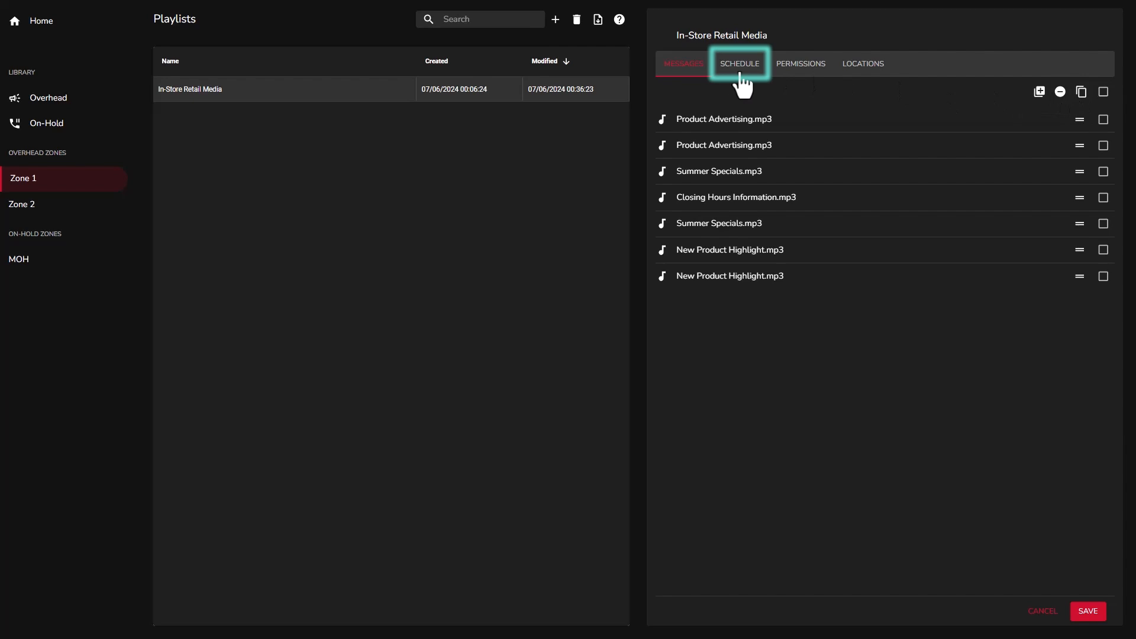
- Compare the schedule options of the In-Store Retail Media playlist with those of the MOH on-hold playlist Thank you
click(739, 64)
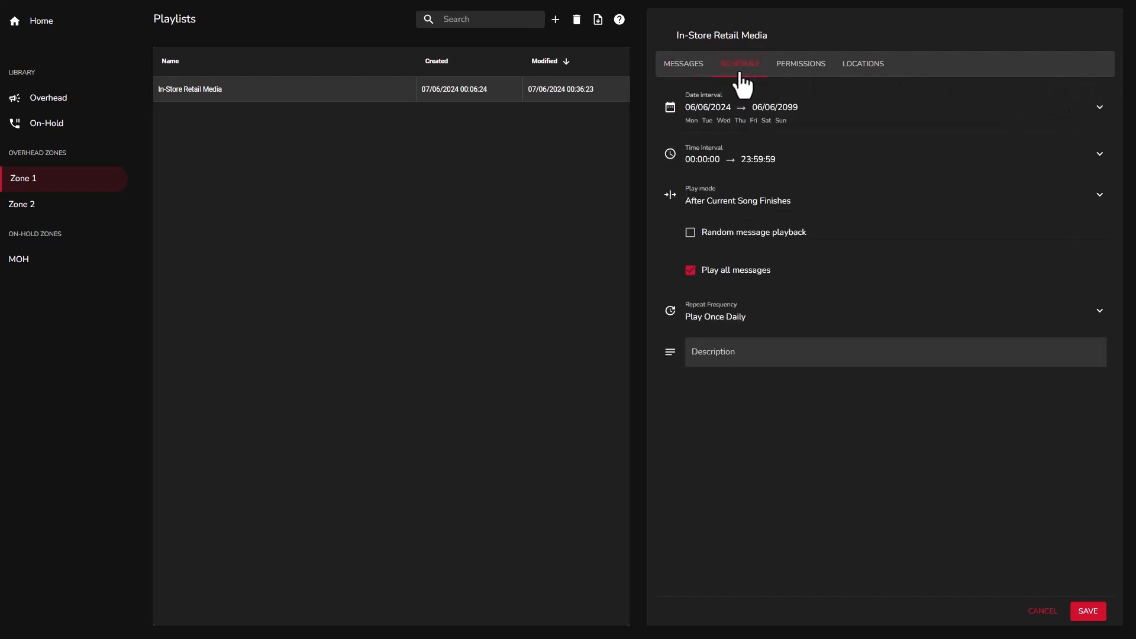
click(37, 261)
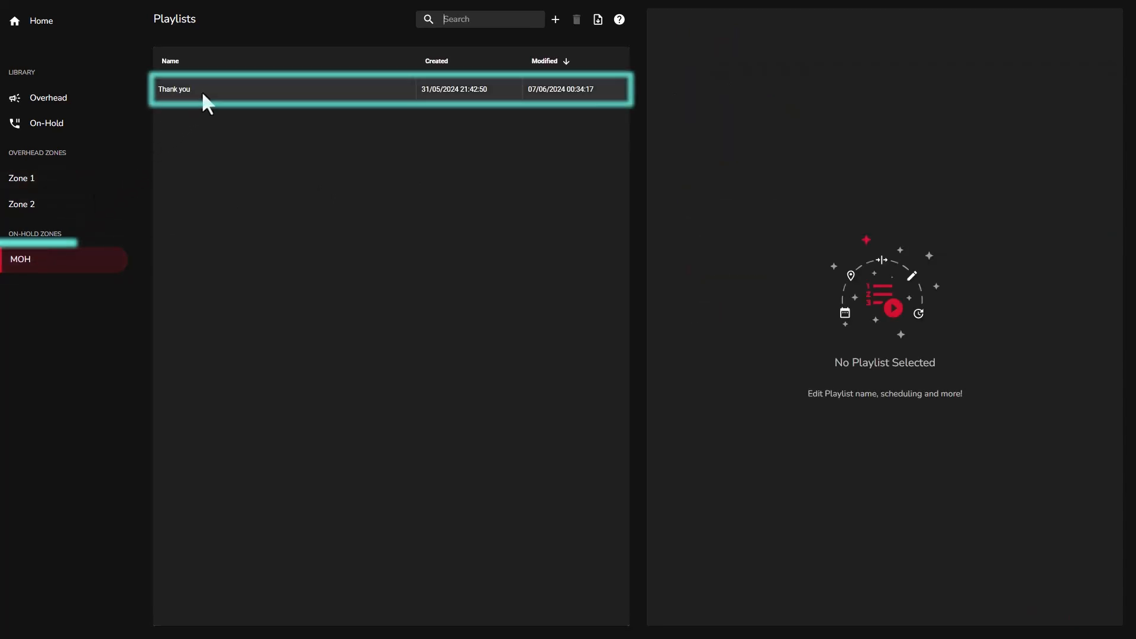
click(201, 90)
click(731, 68)
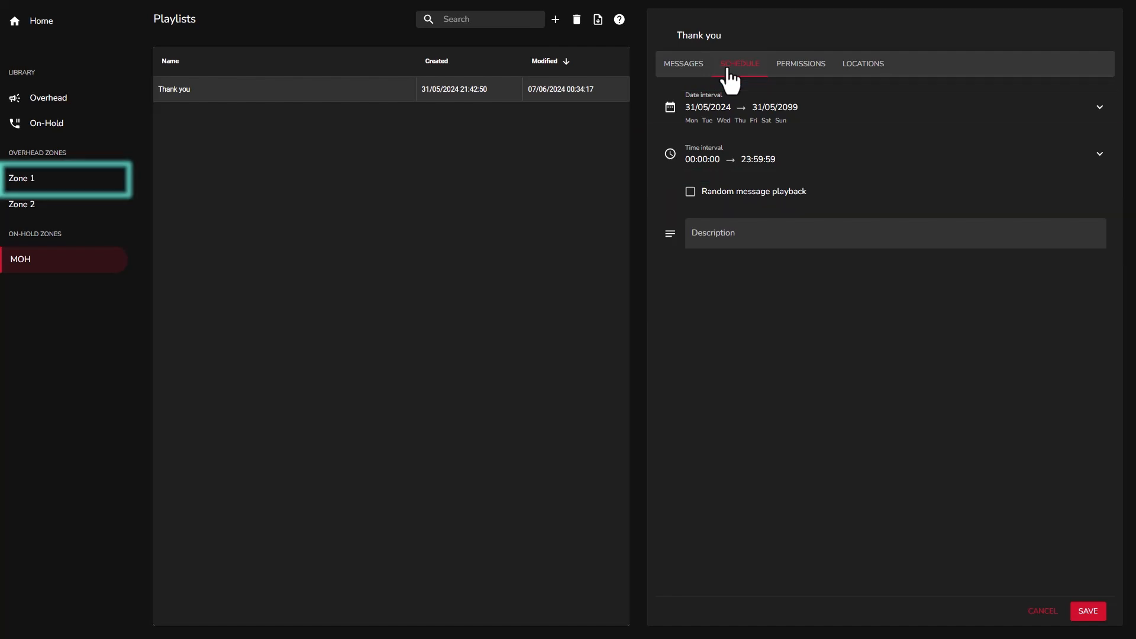
- Return to the schedule of Zone 1's In-Store Retail Media playlist and set its start date to 01/07/2024
click(27, 182)
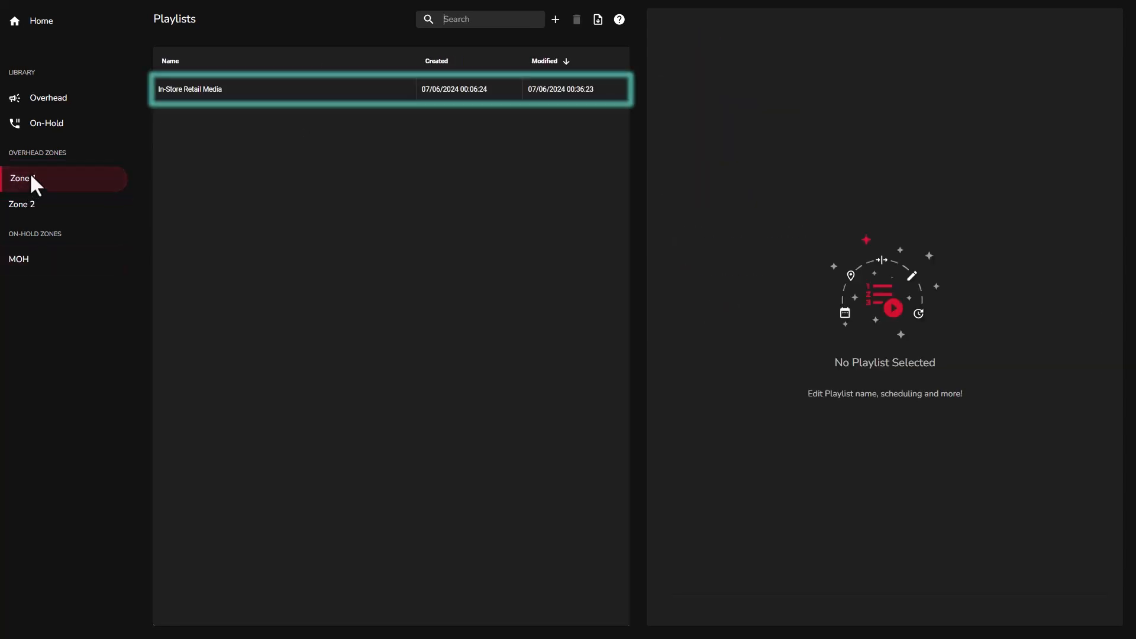
click(214, 90)
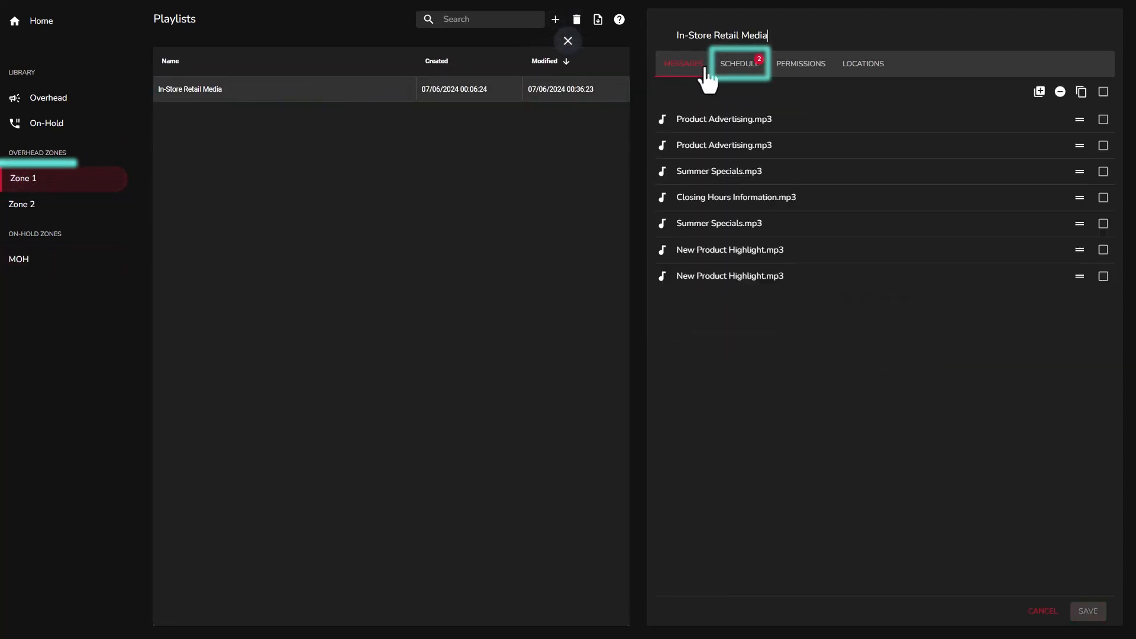
click(736, 71)
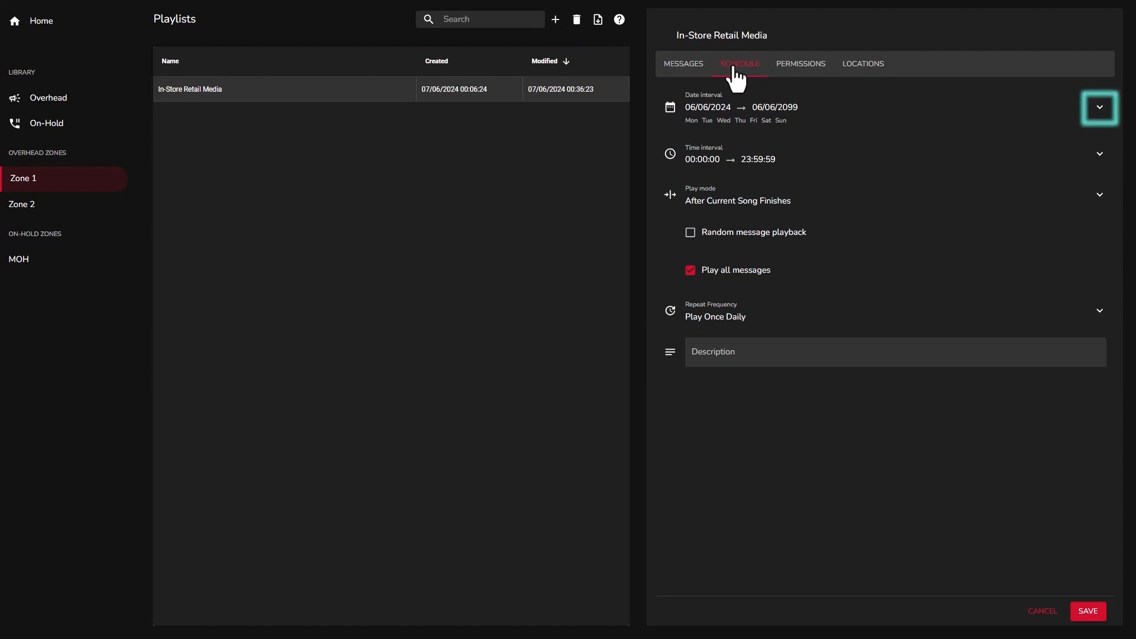
click(1099, 107)
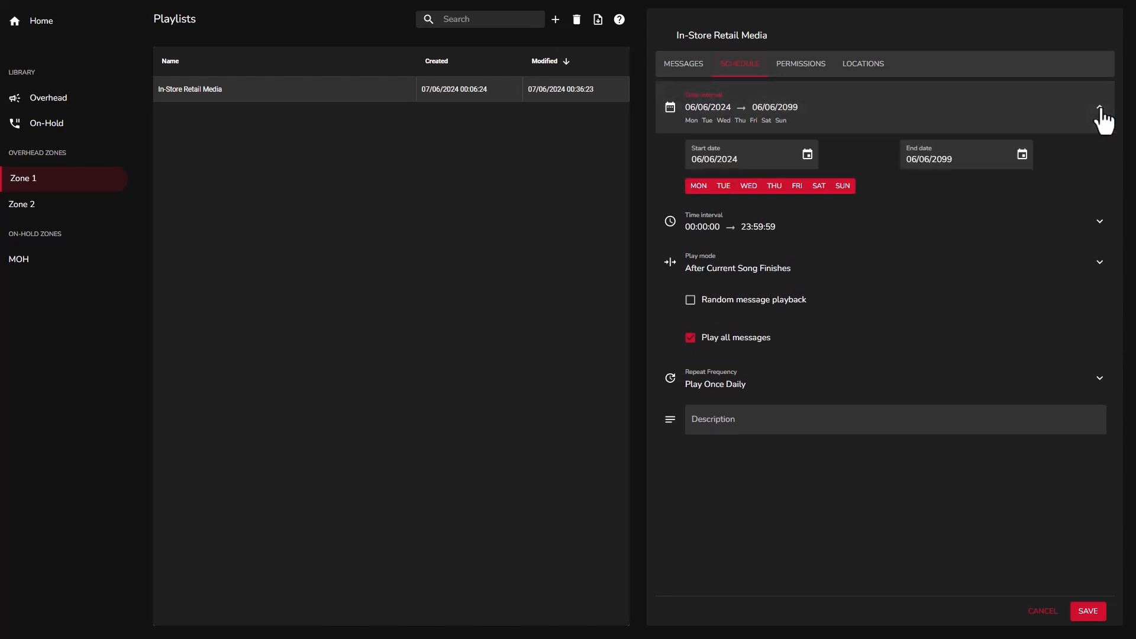
click(807, 155)
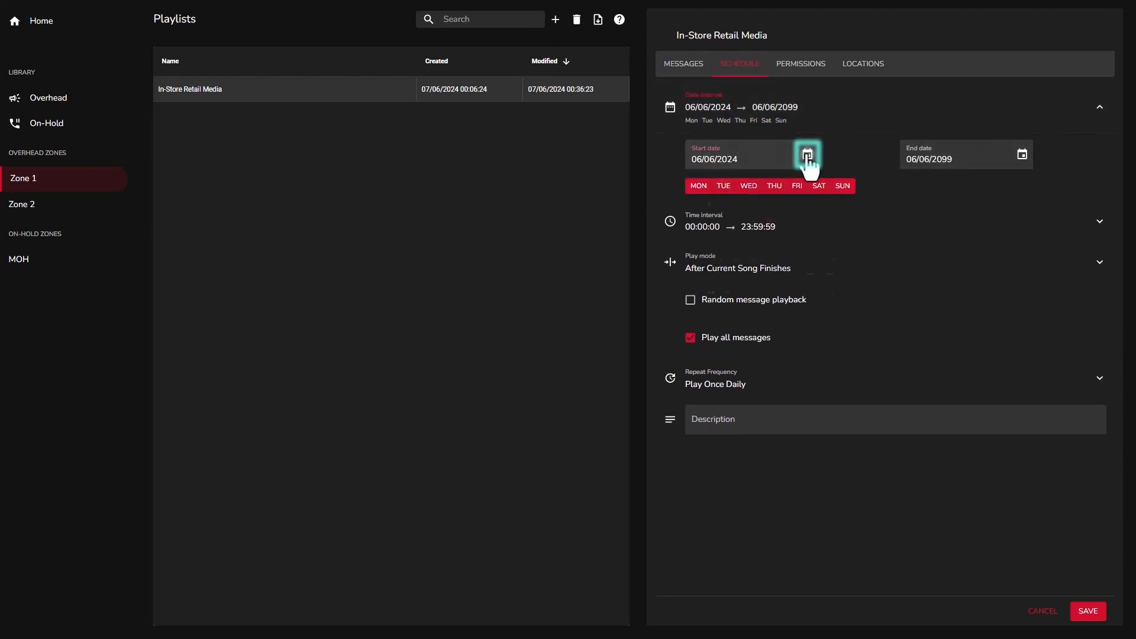
click(838, 185)
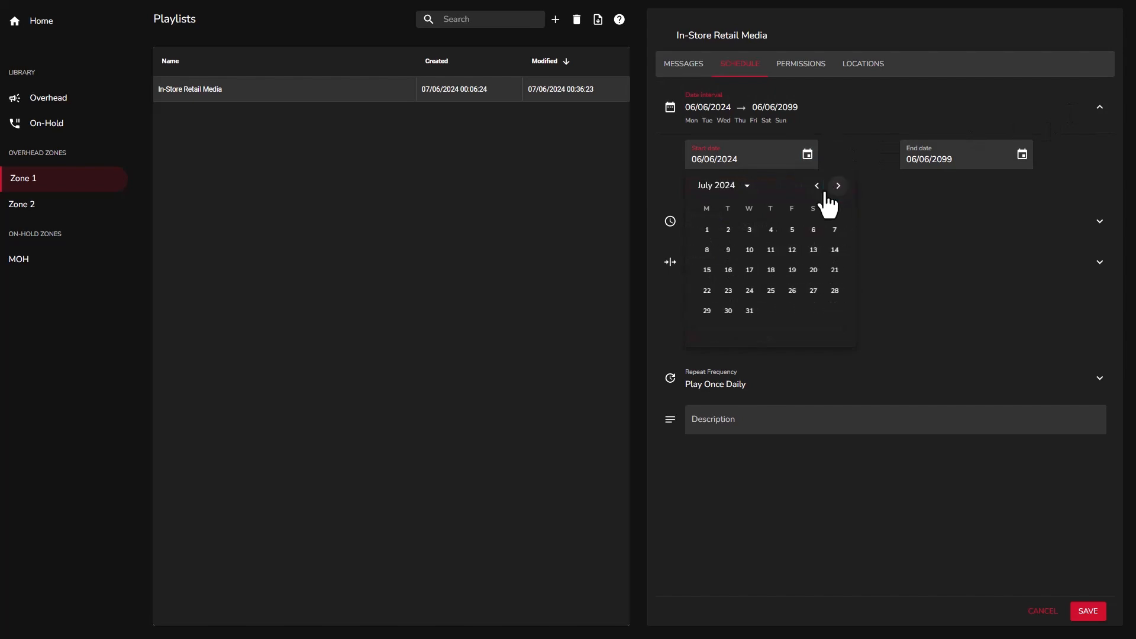
click(707, 234)
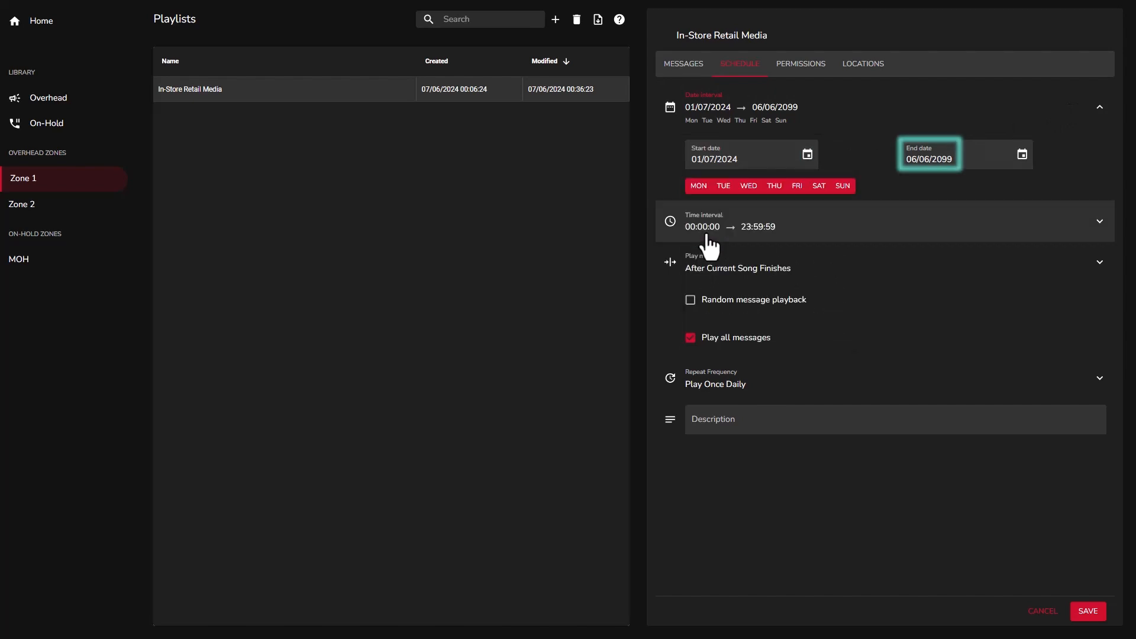
- Set the schedule's end date to 31/08/2024 and exclude Saturday and Sunday from the playback days
click(1022, 155)
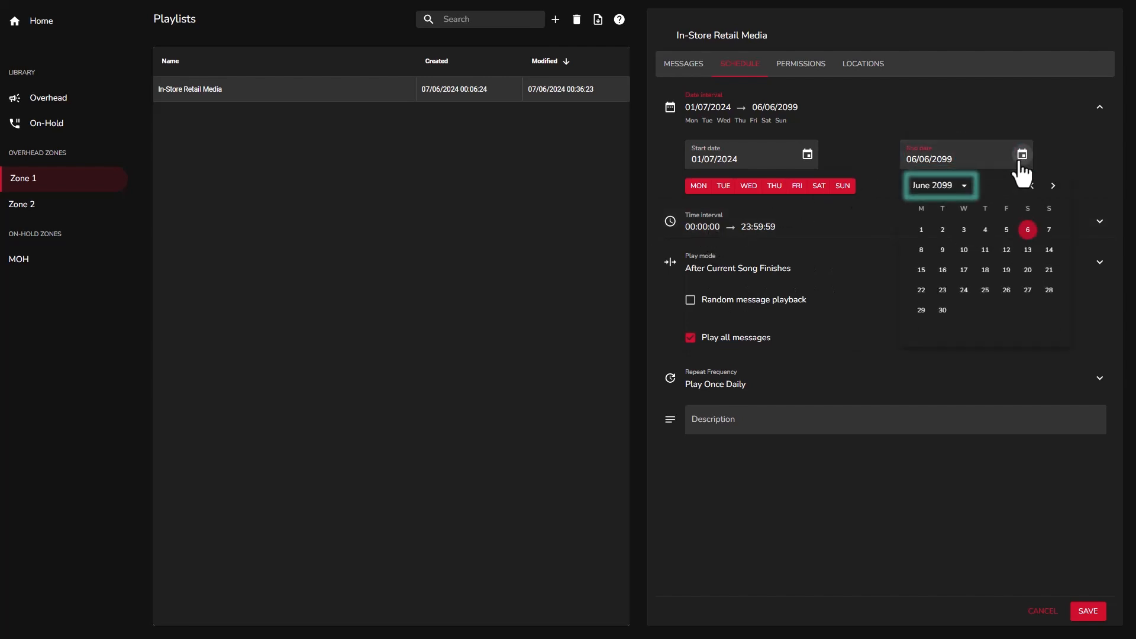
click(964, 186)
scroll(976, 239, up, 5)
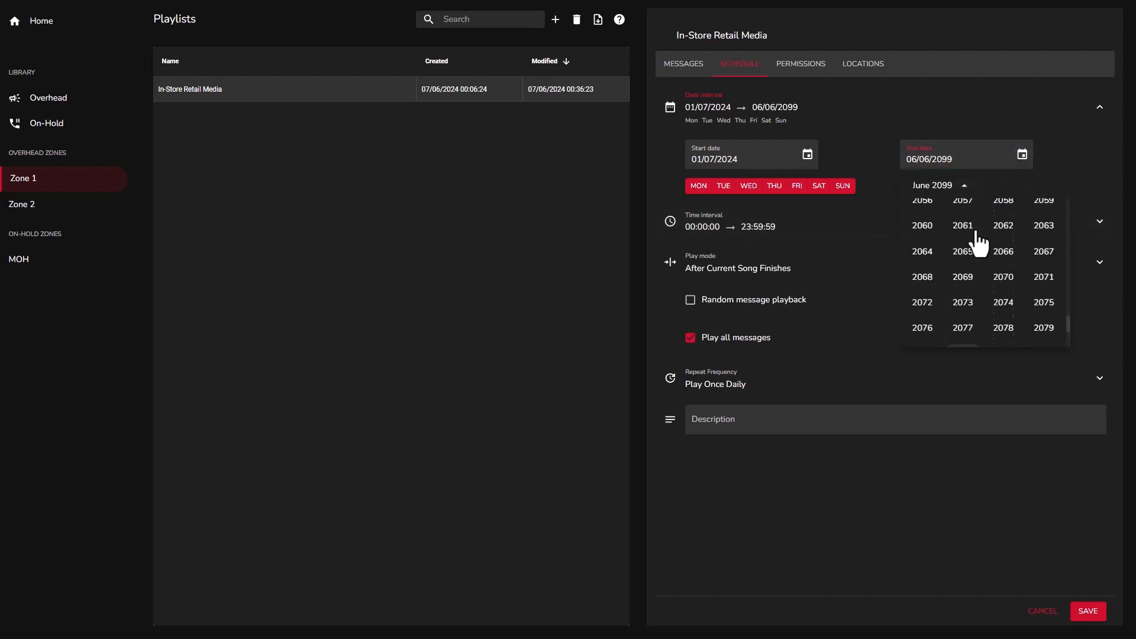
scroll(979, 243, up, 2)
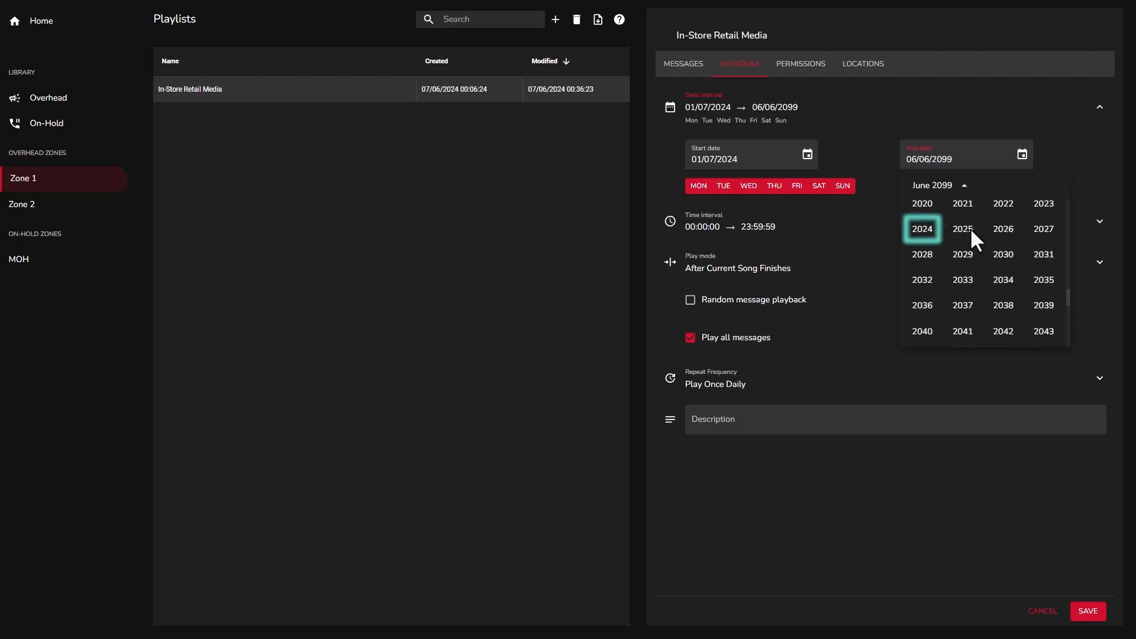
click(922, 231)
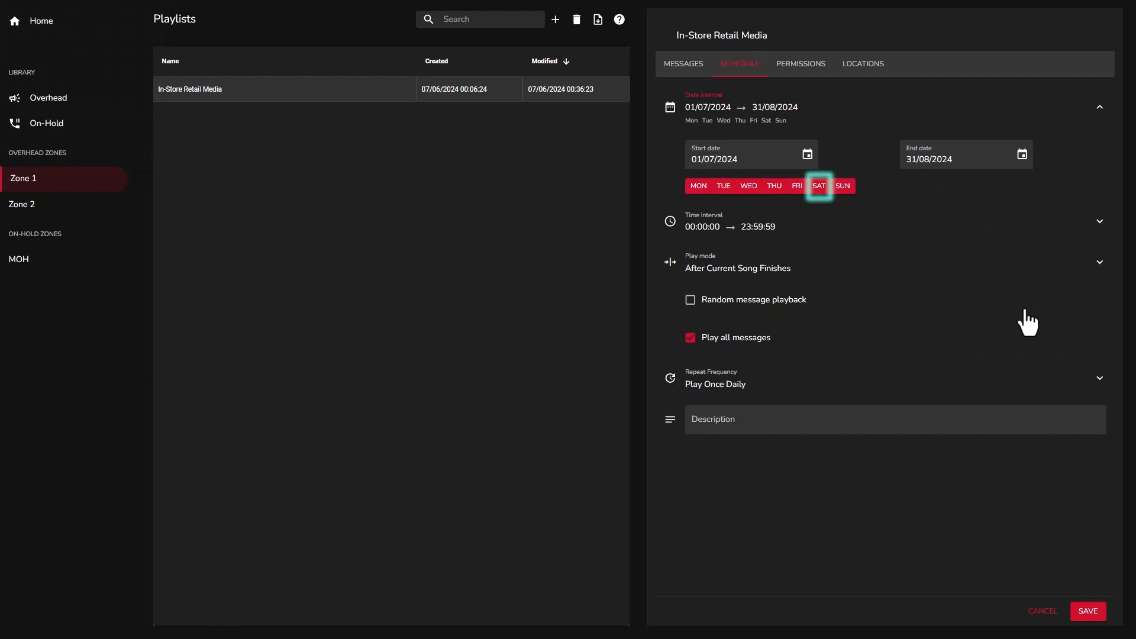
click(826, 188)
click(843, 189)
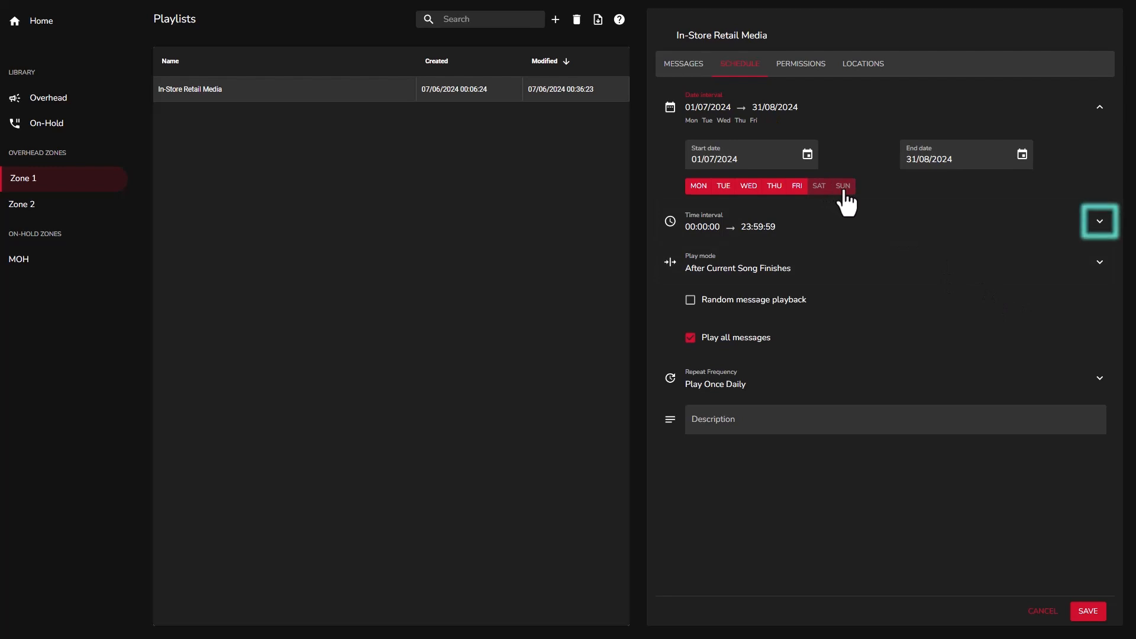
- Turn off all-day playback and set the time interval from 08:00:00 to 18:59:59
click(1099, 222)
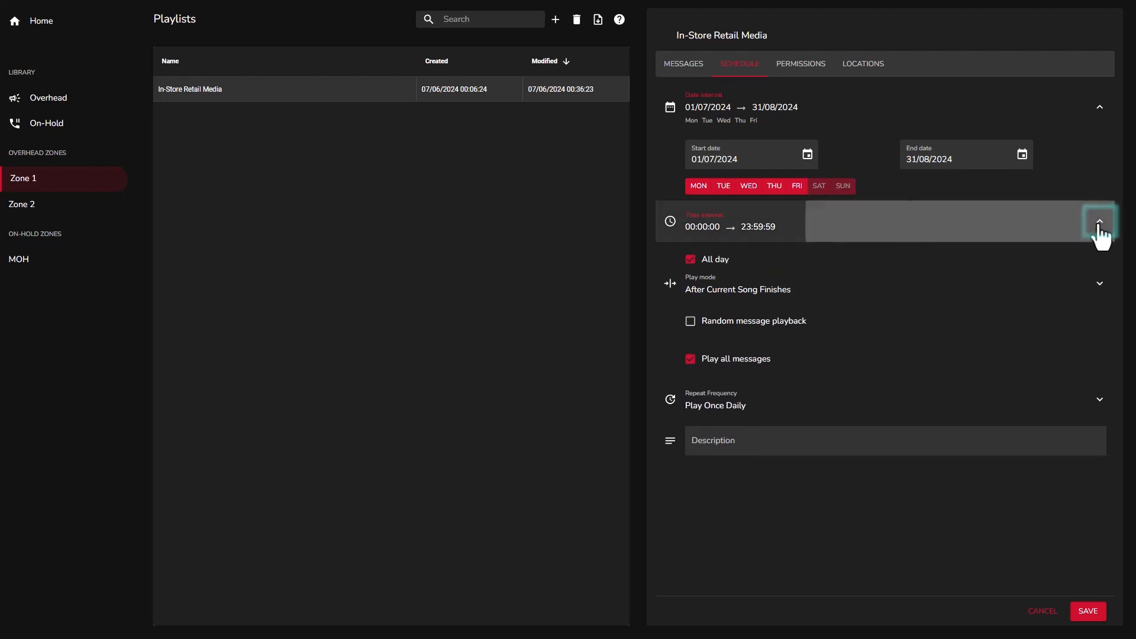
click(690, 261)
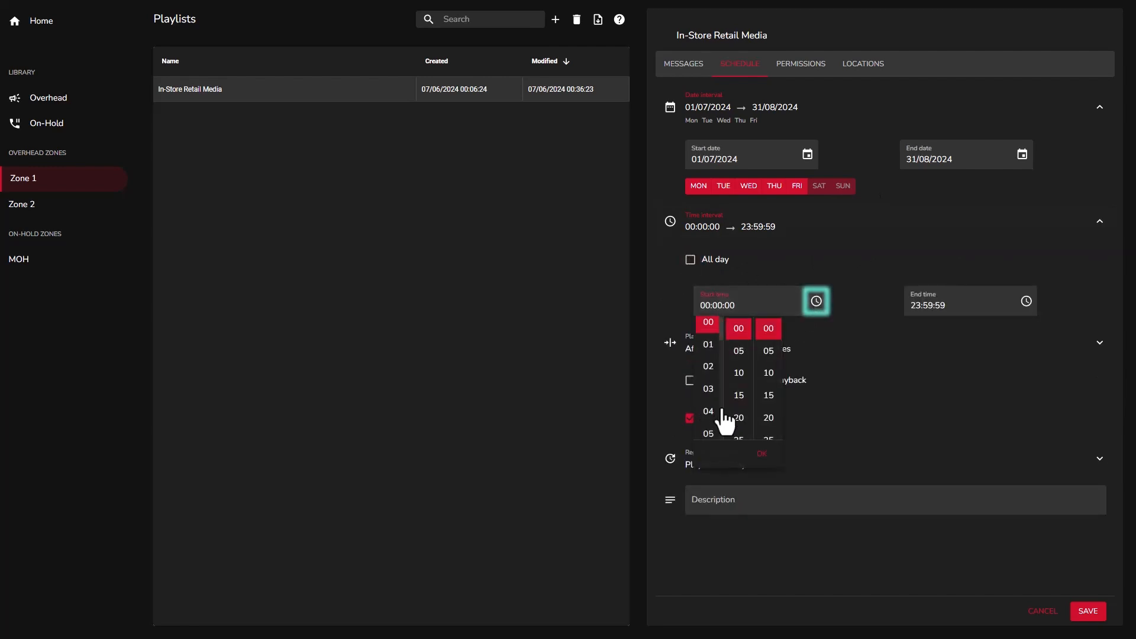
scroll(710, 403, down, 5)
click(708, 390)
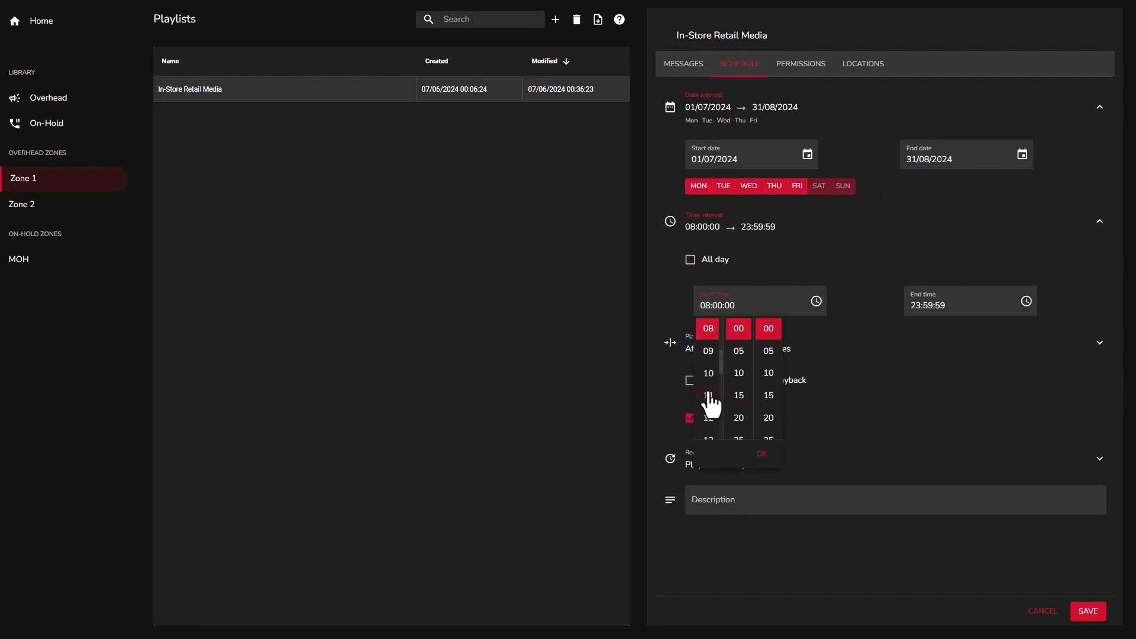
click(1026, 301)
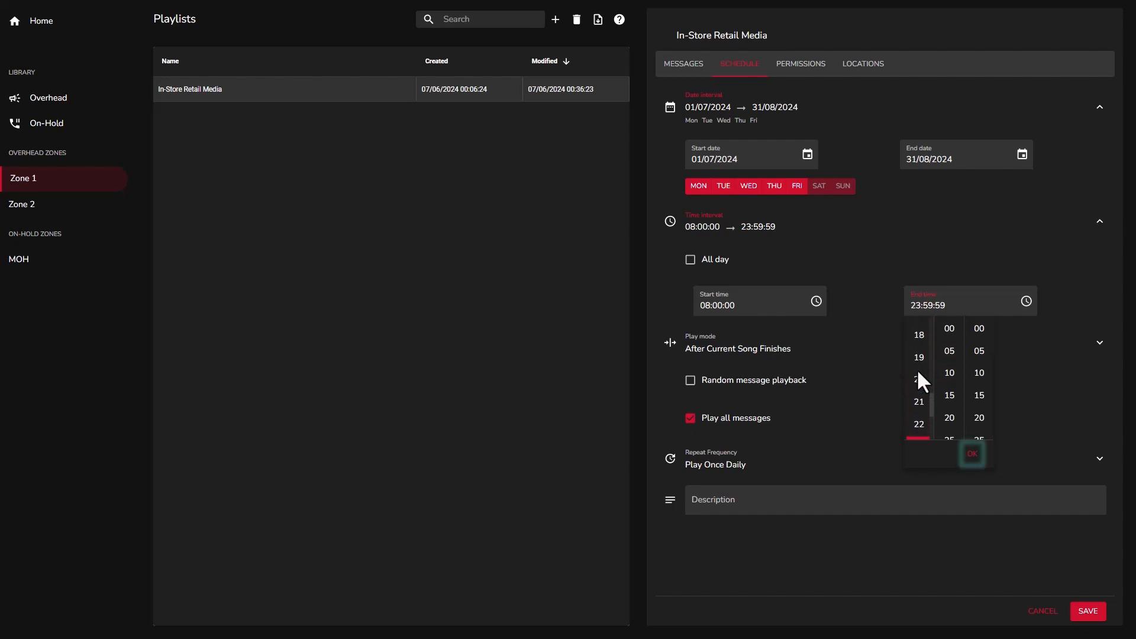
scroll(918, 390, up, 5)
click(920, 402)
click(972, 454)
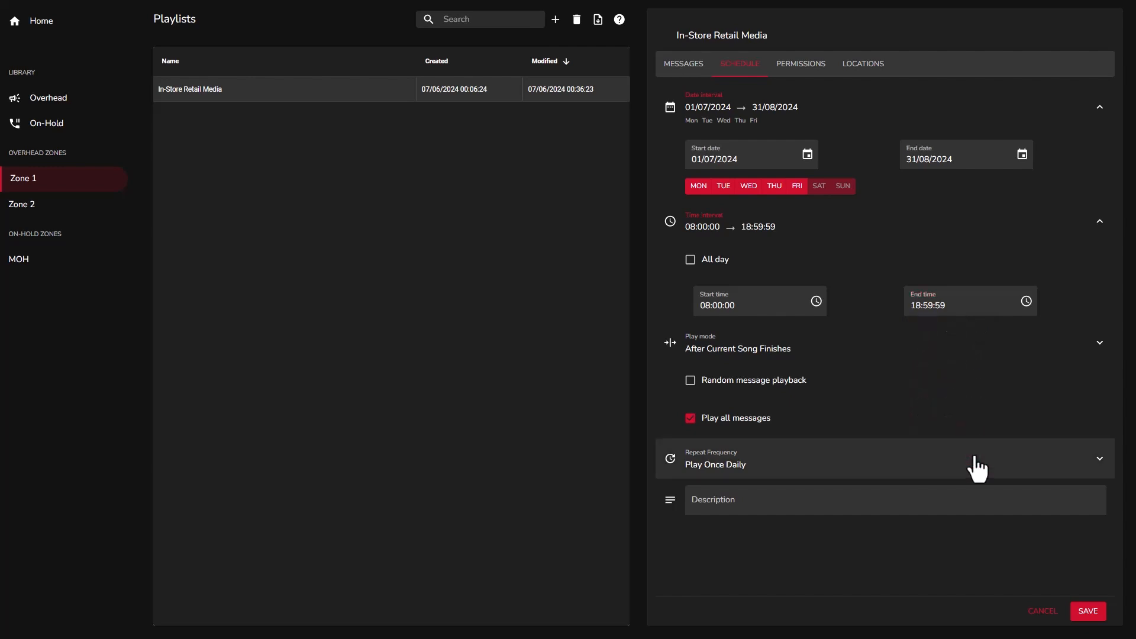
- Show the play mode options, enable random message playback and turn off playing all messages
click(1099, 344)
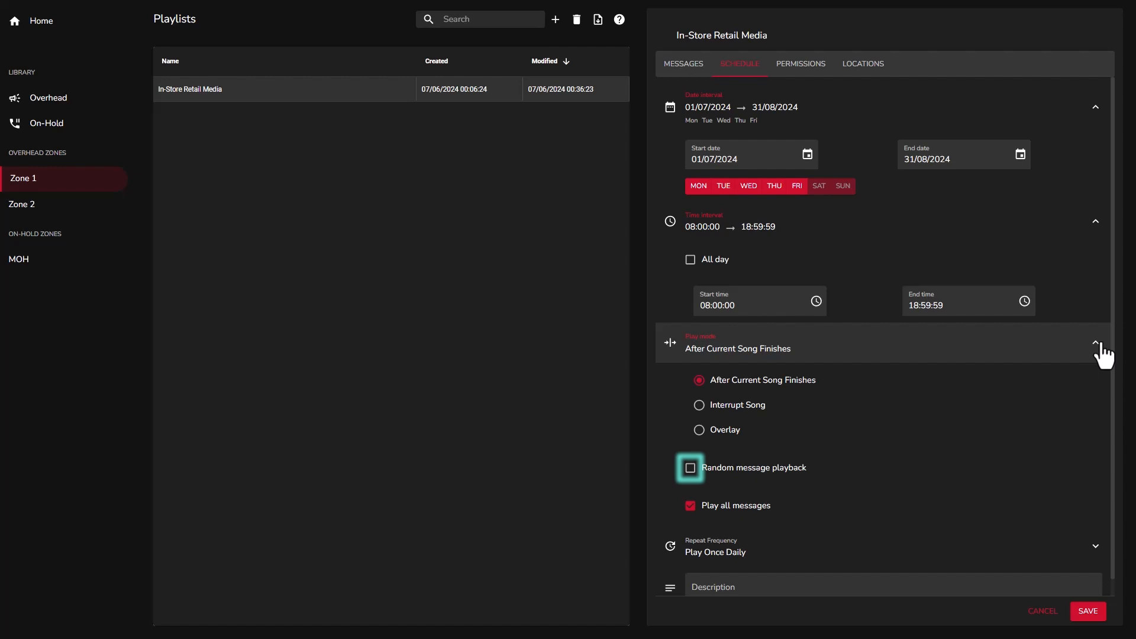
click(689, 472)
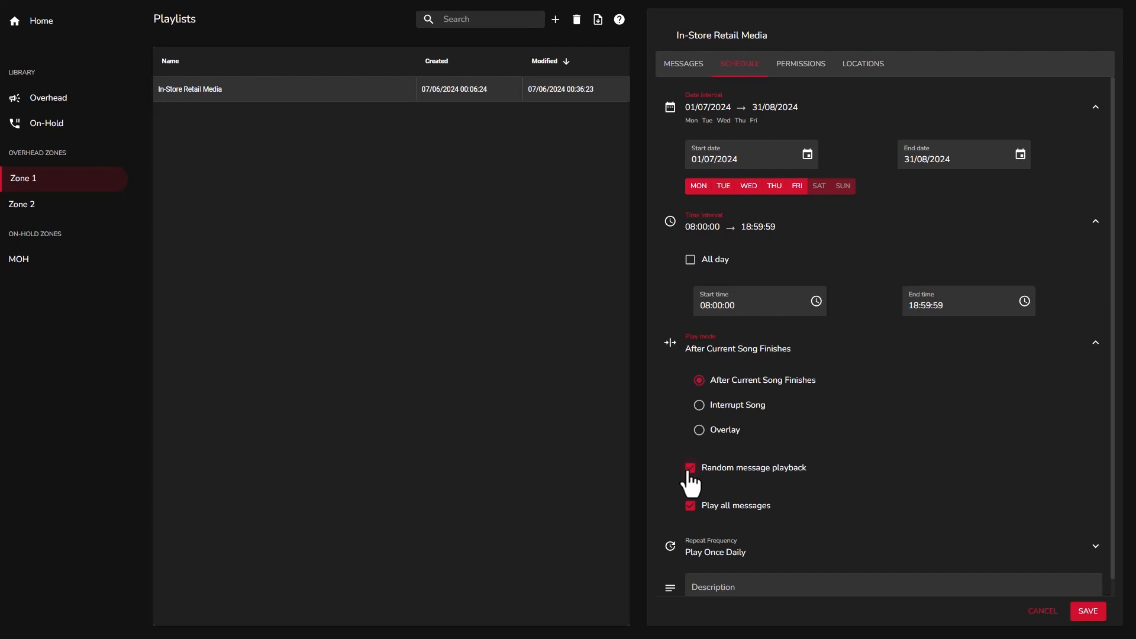
click(690, 506)
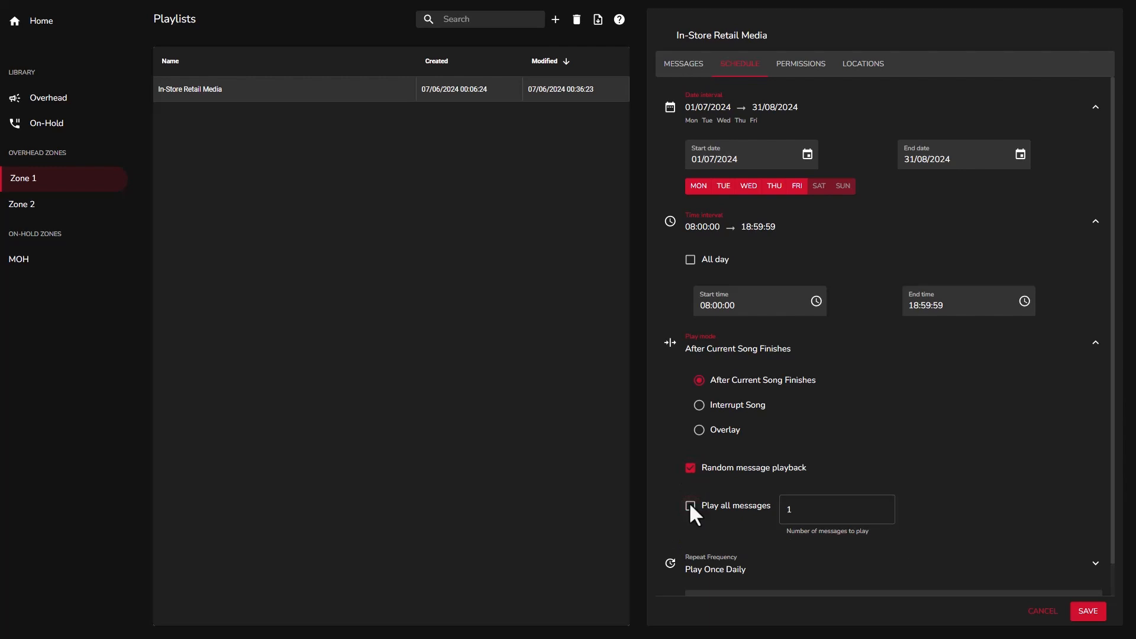
- Show the repeat frequency options, try Time Interval and set the playlist's repeat frequency to Playback Interval
click(1095, 564)
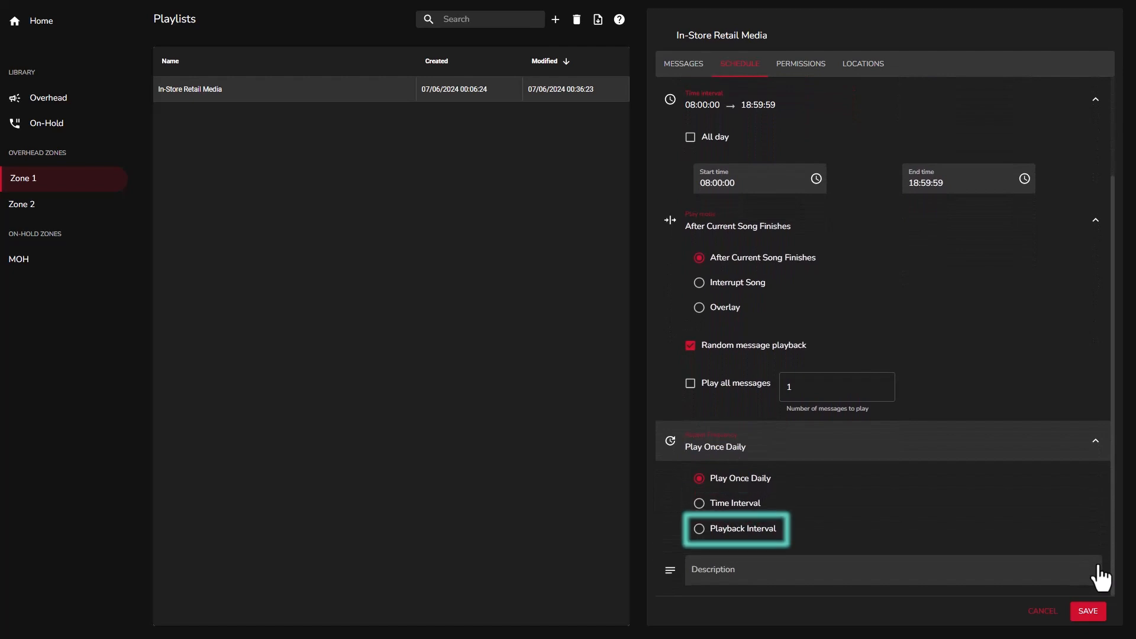
click(701, 505)
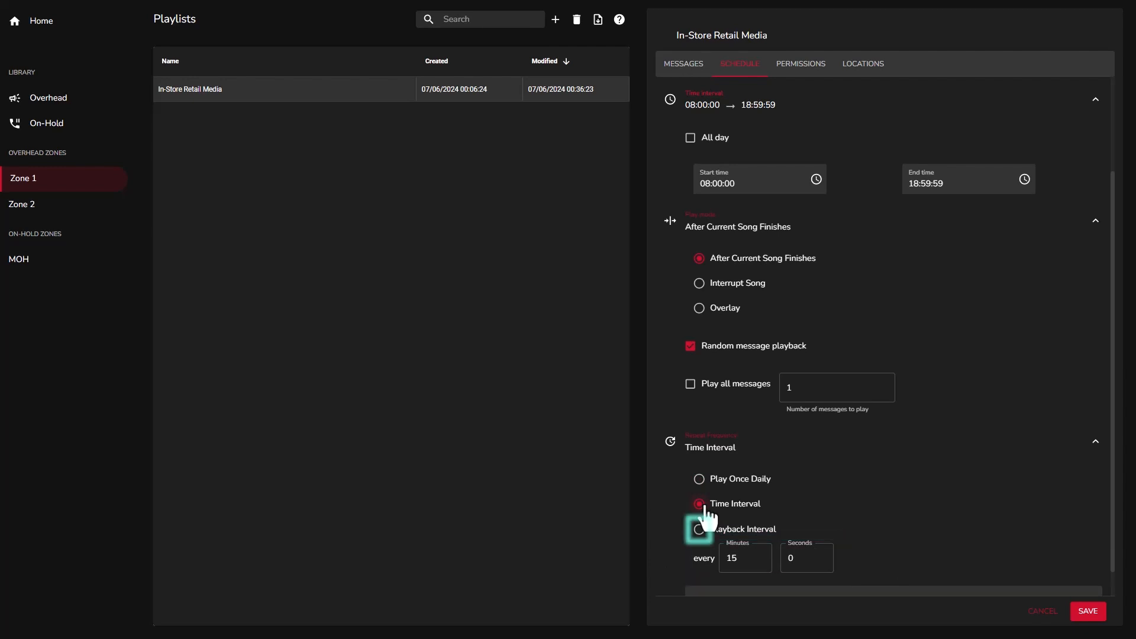
click(699, 530)
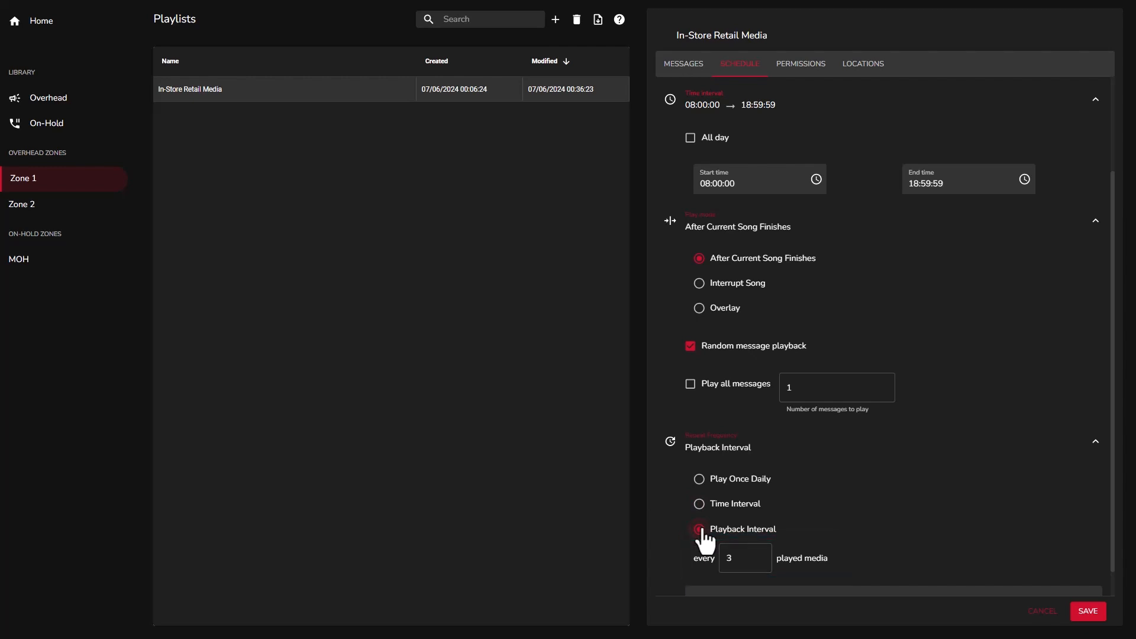
- Enter "Summer 2024 Playlist" as the description in the playlist's schedule
scroll(702, 532, down, 1)
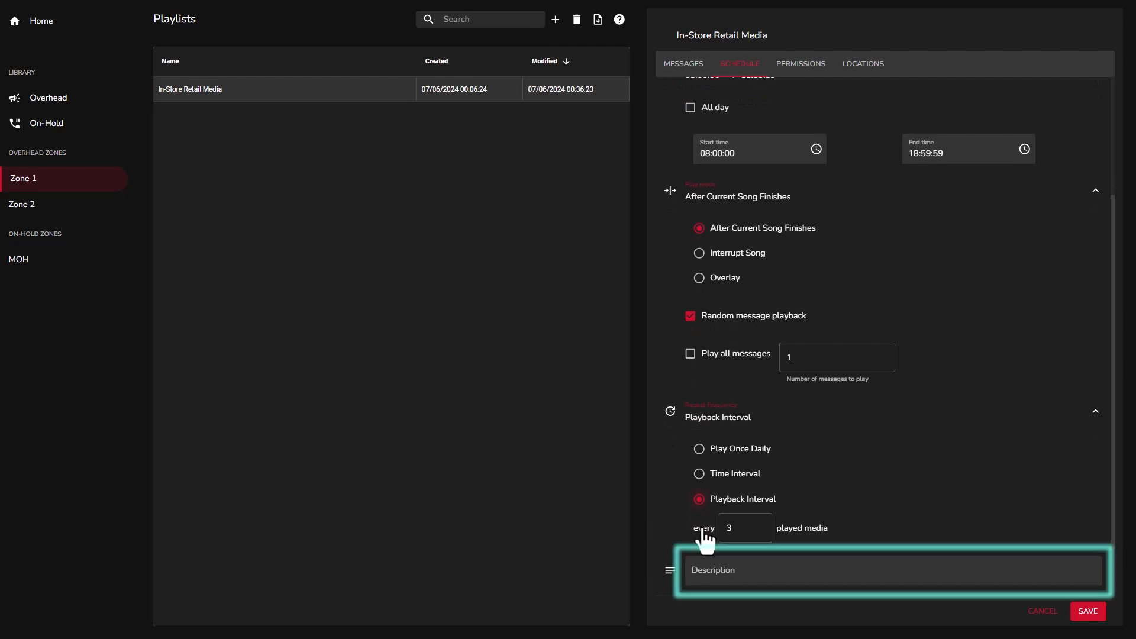
click(715, 571)
text(Summer 2024 Playlist)
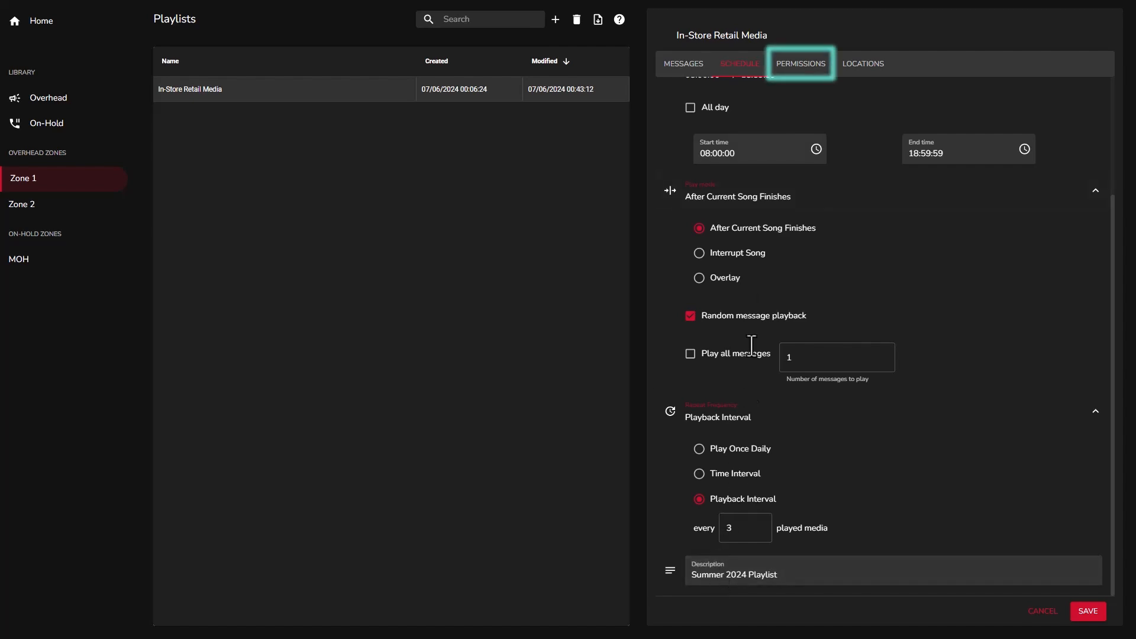
- Make playback of the In-Store Retail Media playlist optional in its permissions, using the User Opt-in mode
click(798, 71)
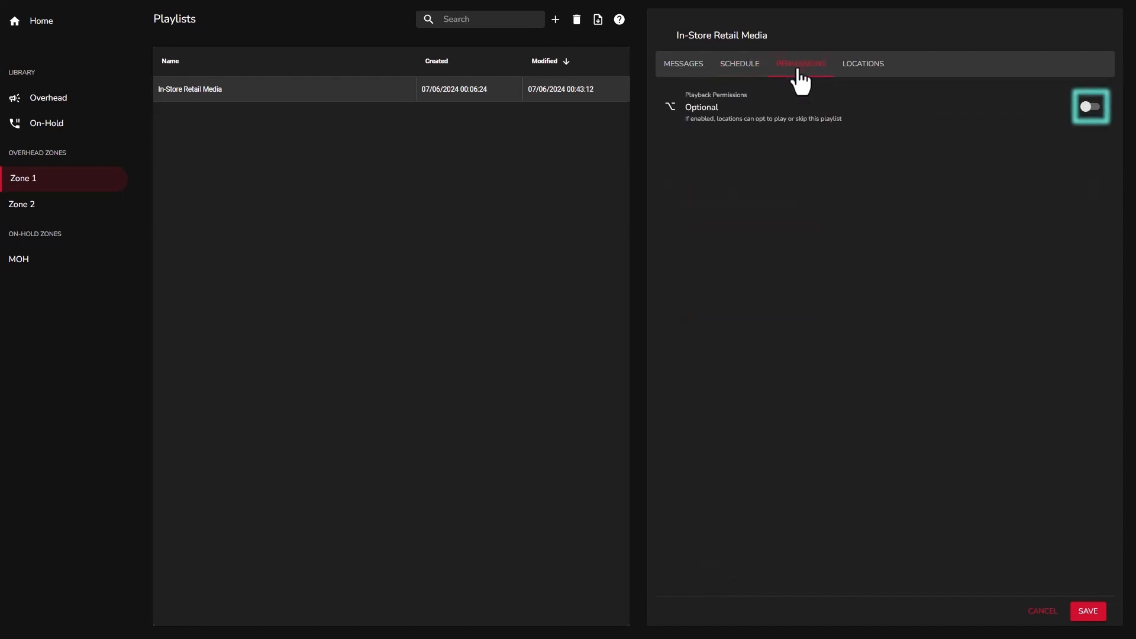
click(1092, 108)
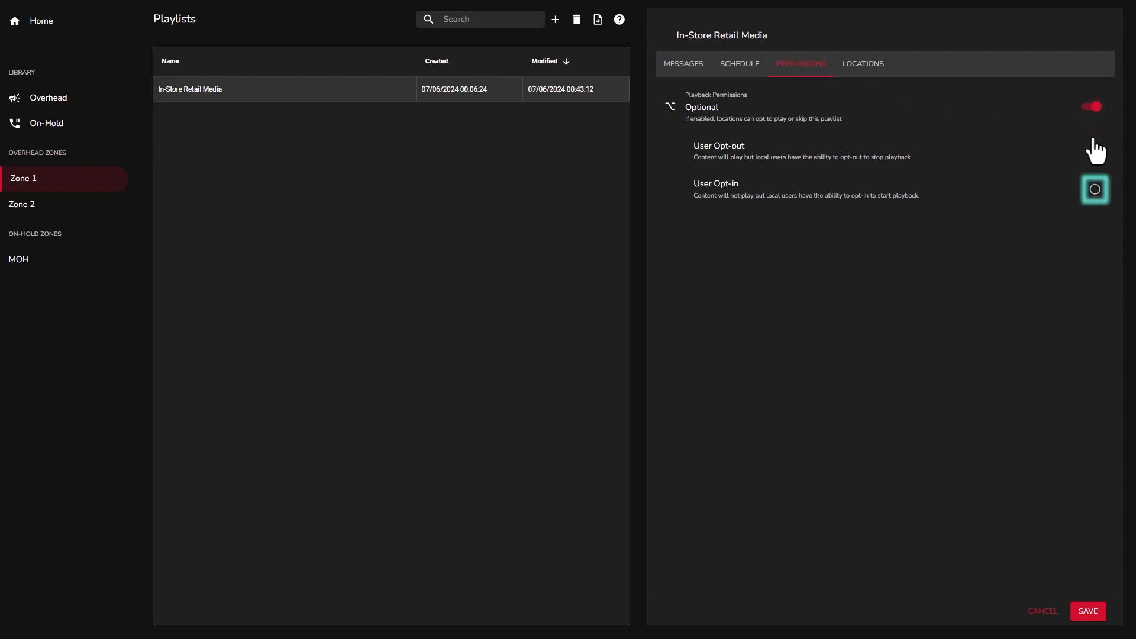
click(1094, 189)
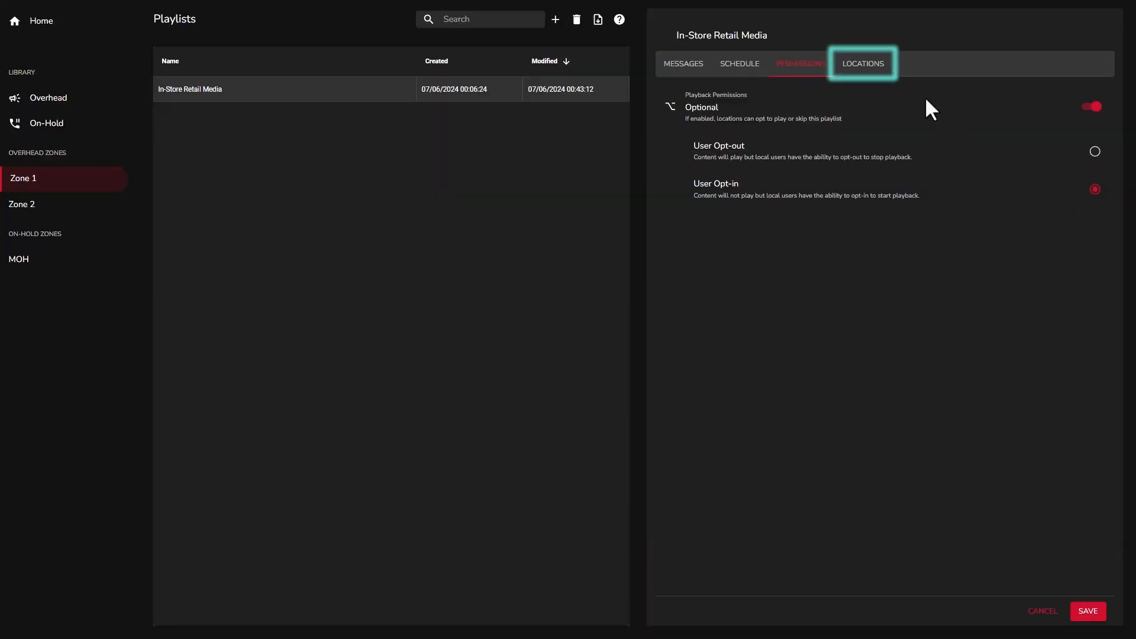
- Show the locations of the In-Store Retail Media playlist and turn on Allow by default
click(881, 69)
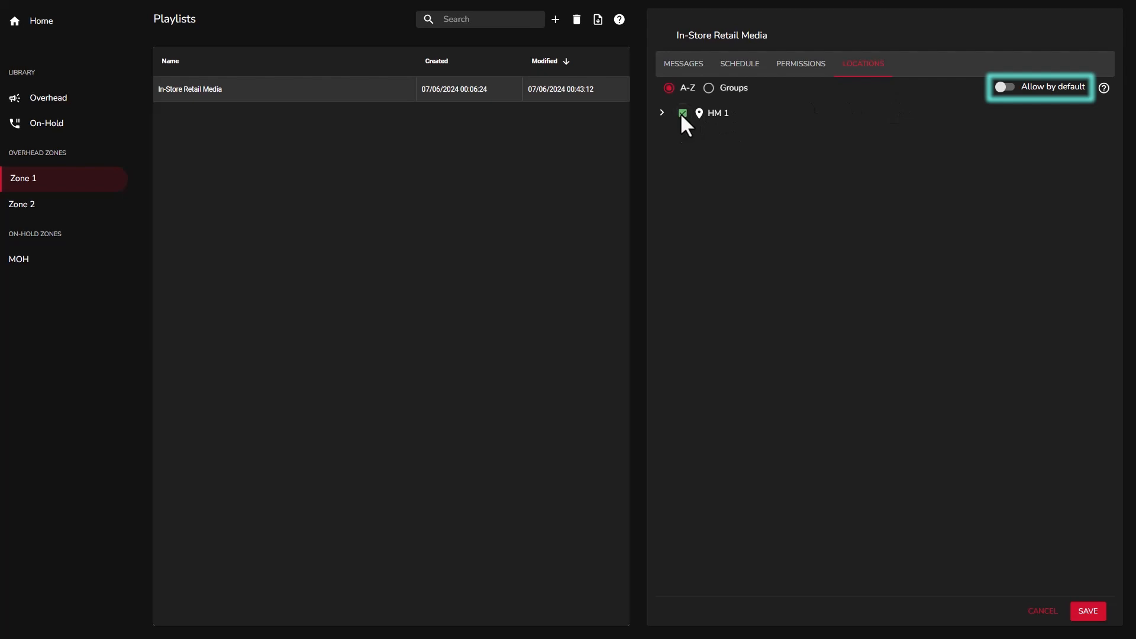
click(1007, 87)
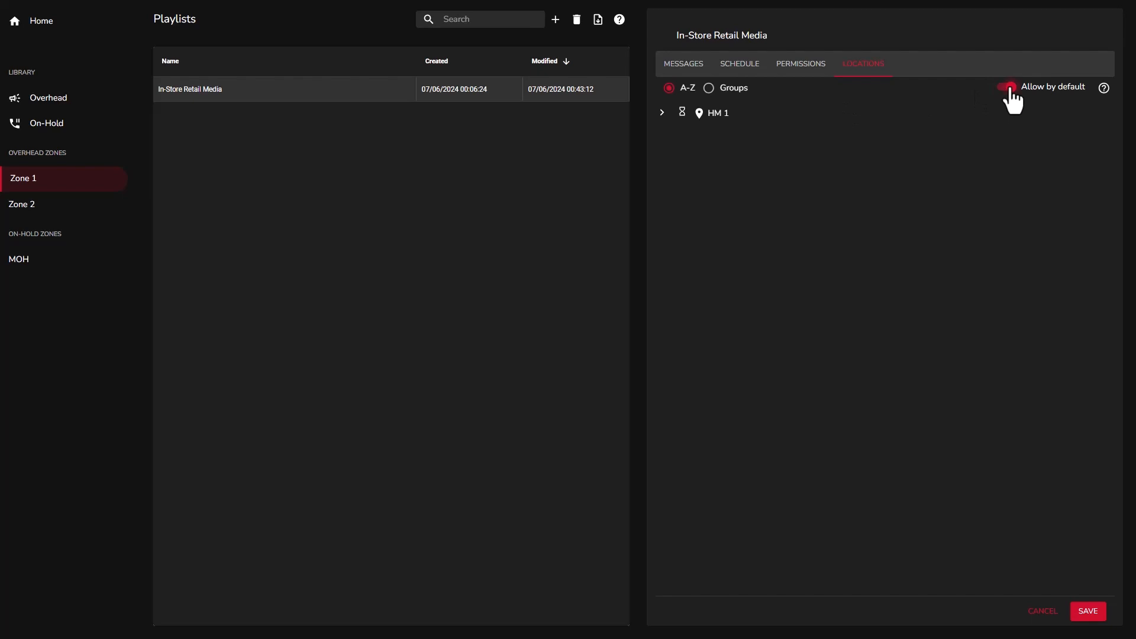
click(1009, 88)
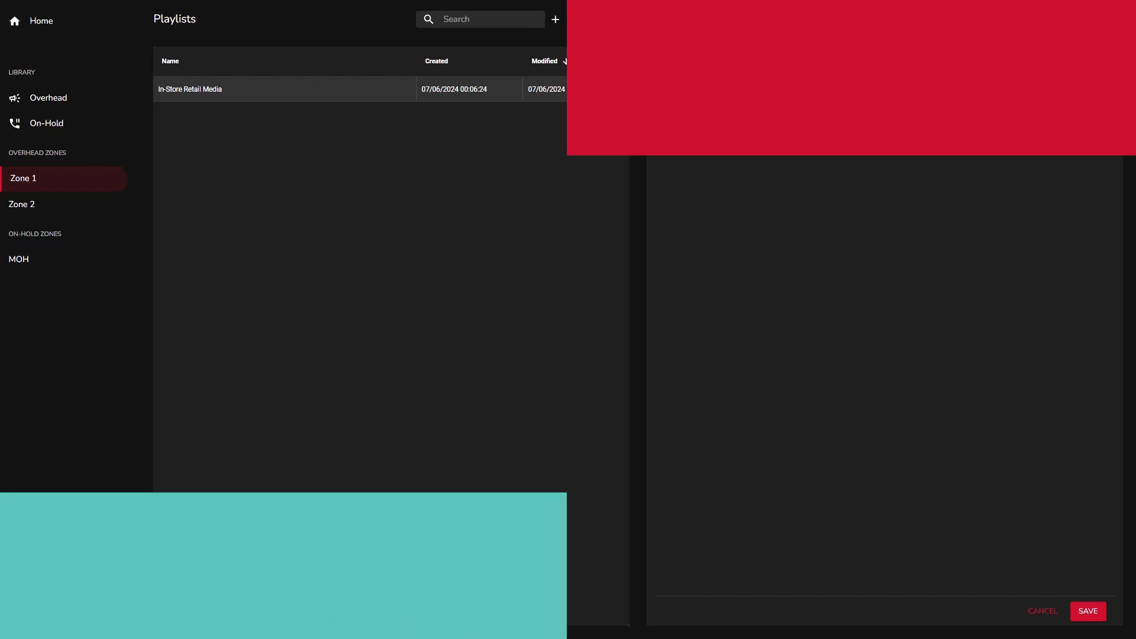